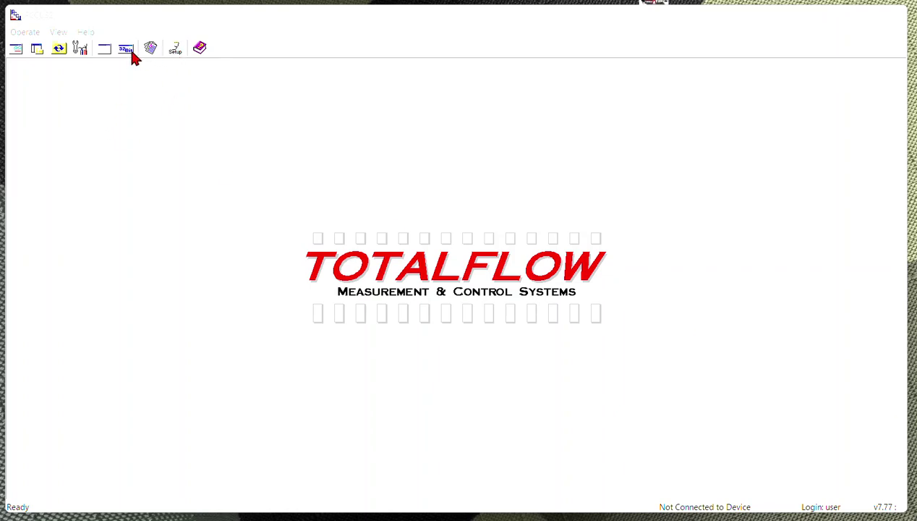
Step: Check the TCP/IP settings in System Setup, and connect the 32-bit Loader to the device over Network at 192.168.5.215
click(177, 51)
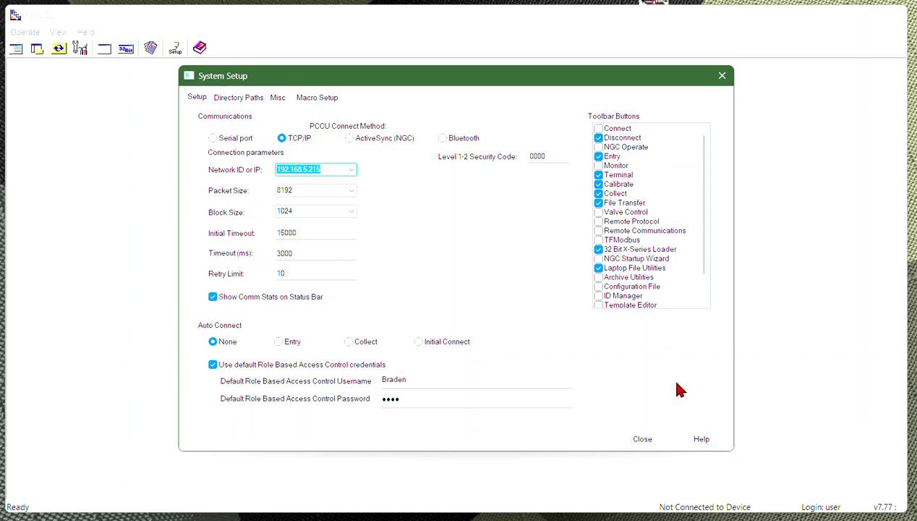
click(642, 439)
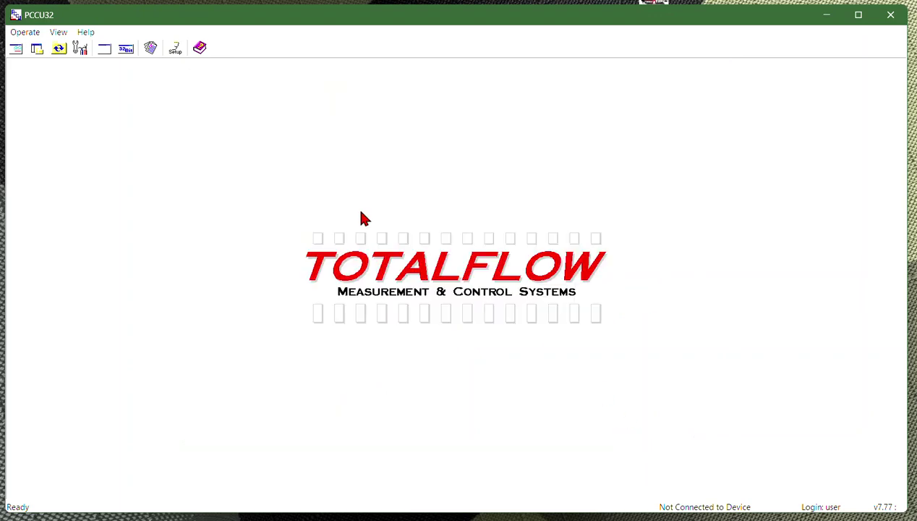
click(126, 52)
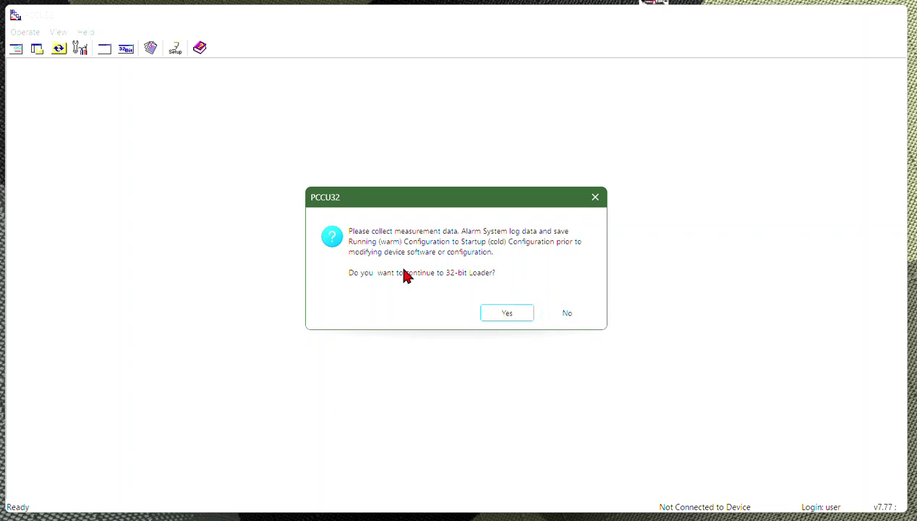
click(508, 316)
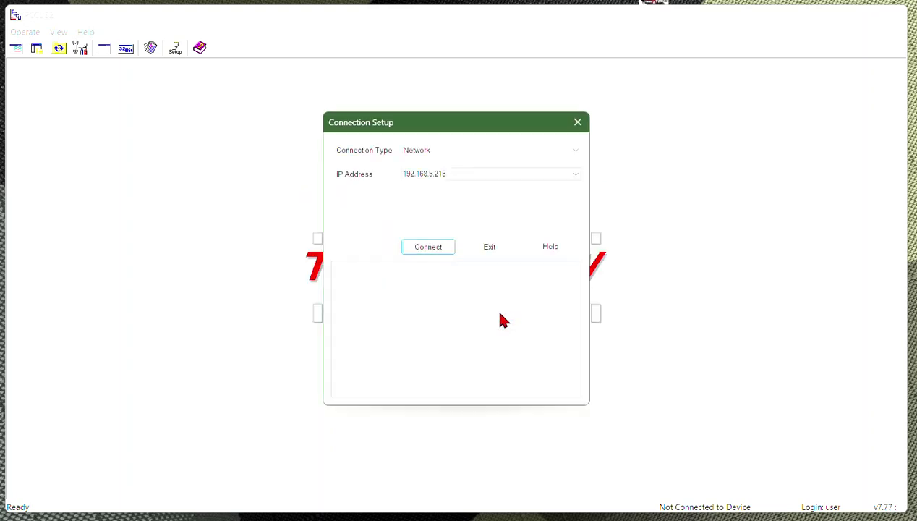
click(483, 149)
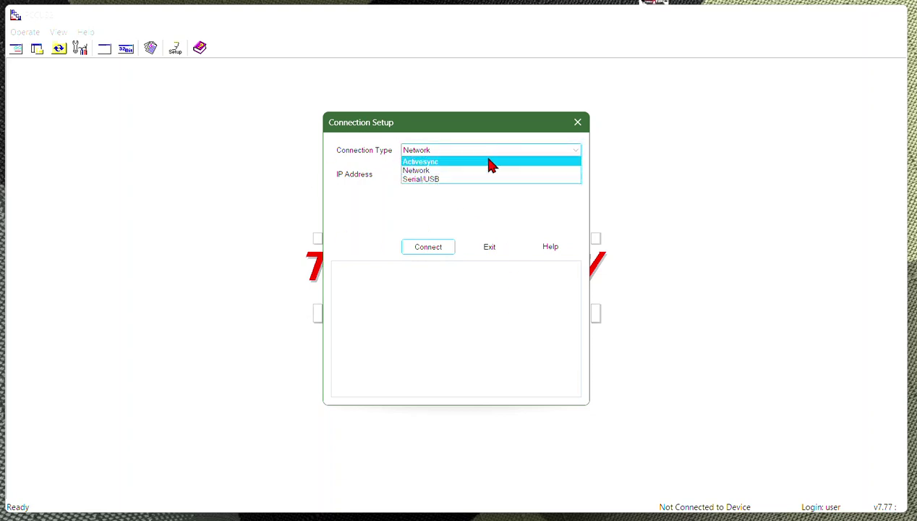
click(426, 171)
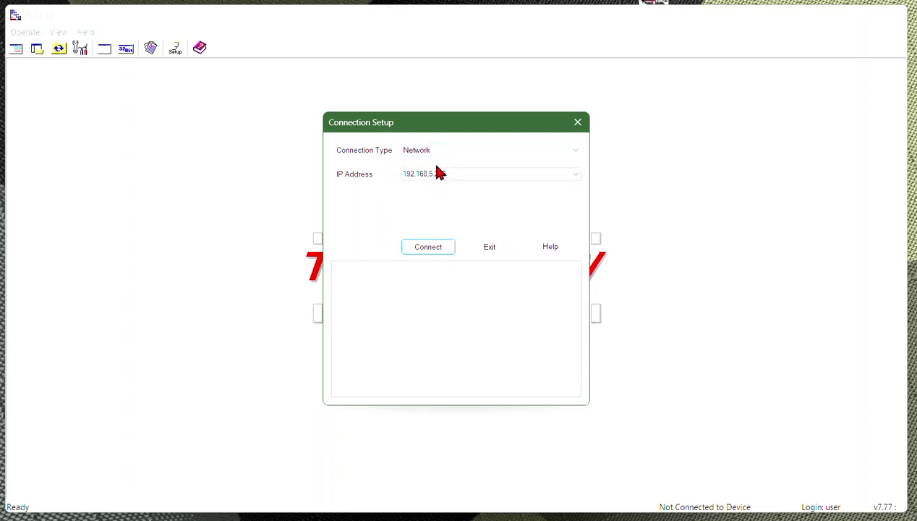
click(434, 252)
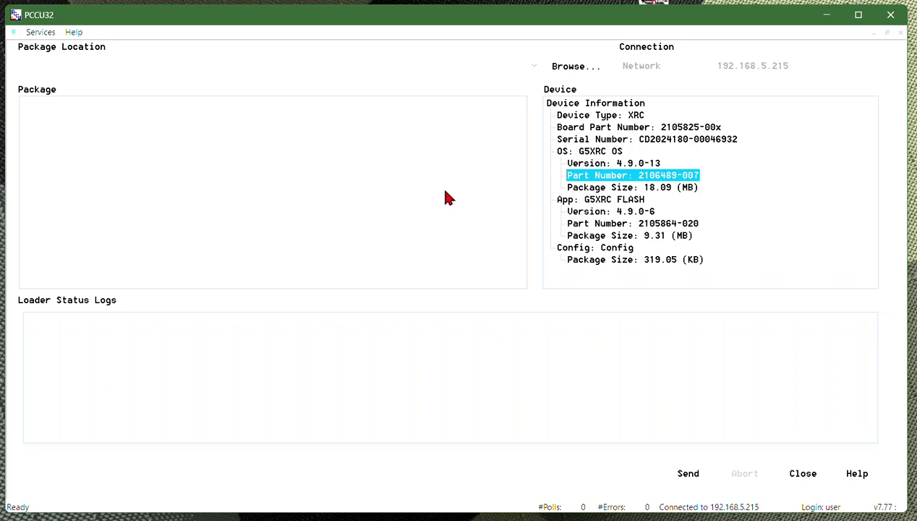
Step: Start saving software from the device with only the Config package selected, excluding the OS and App packages
click(42, 33)
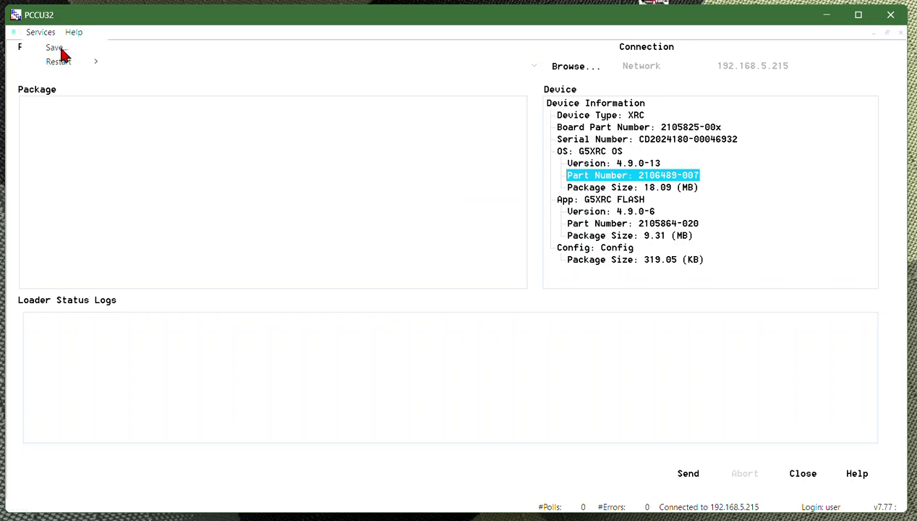
click(55, 48)
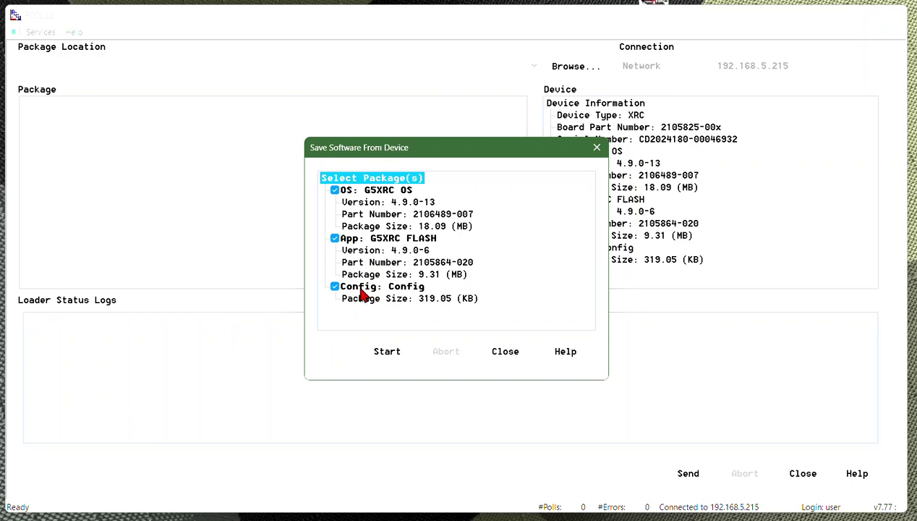
click(337, 192)
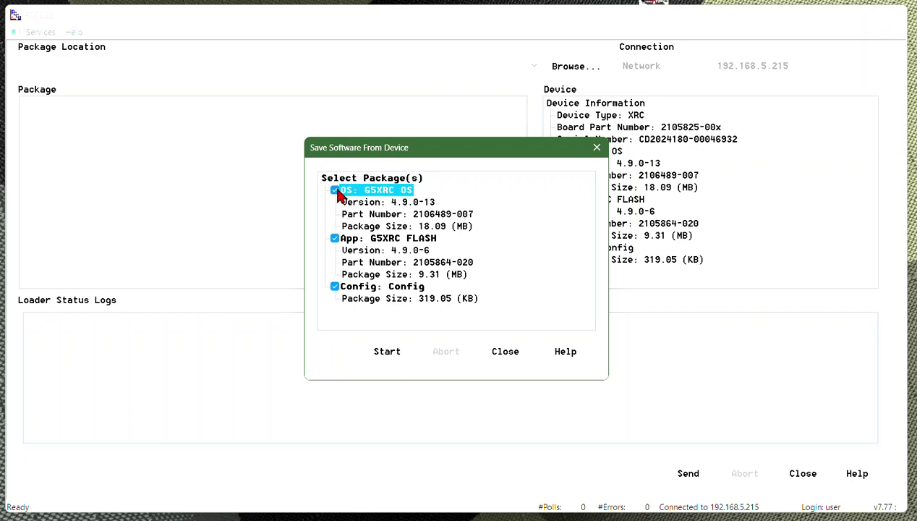
click(335, 239)
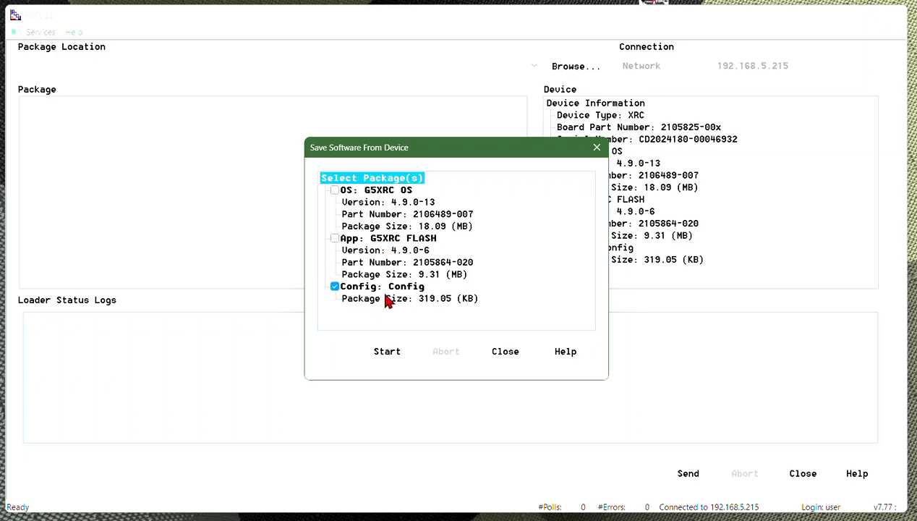
click(388, 352)
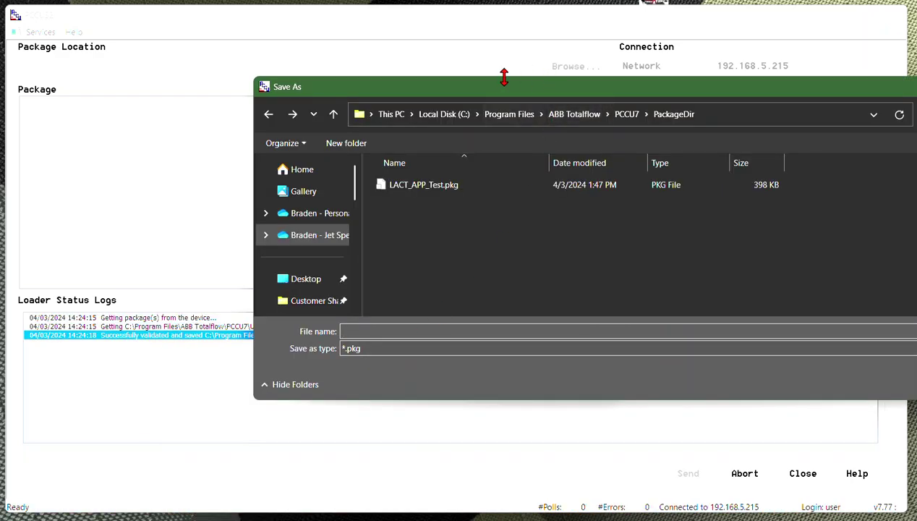
Step: Save the retrieved package in the PackageDir folder as LACT_APP_Test_v2, and close the Save Software From Device dialog
drag(419, 72, 240, 60)
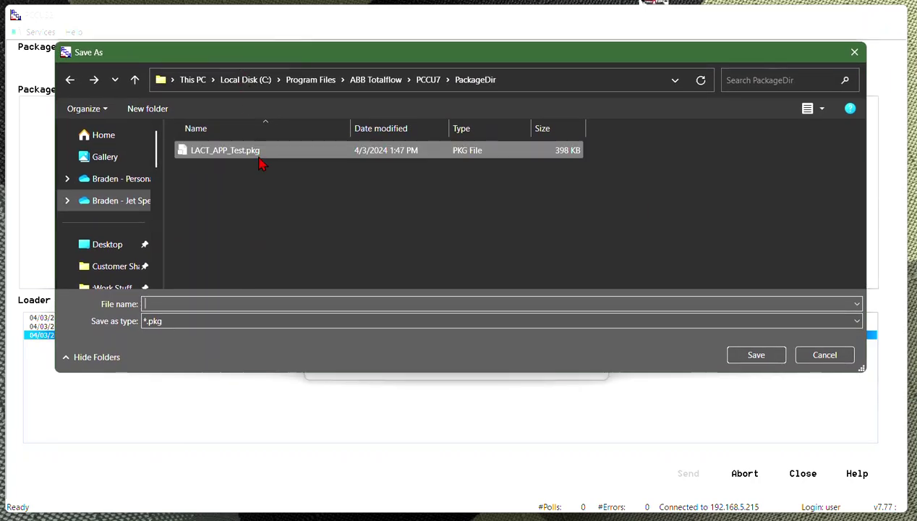
click(527, 78)
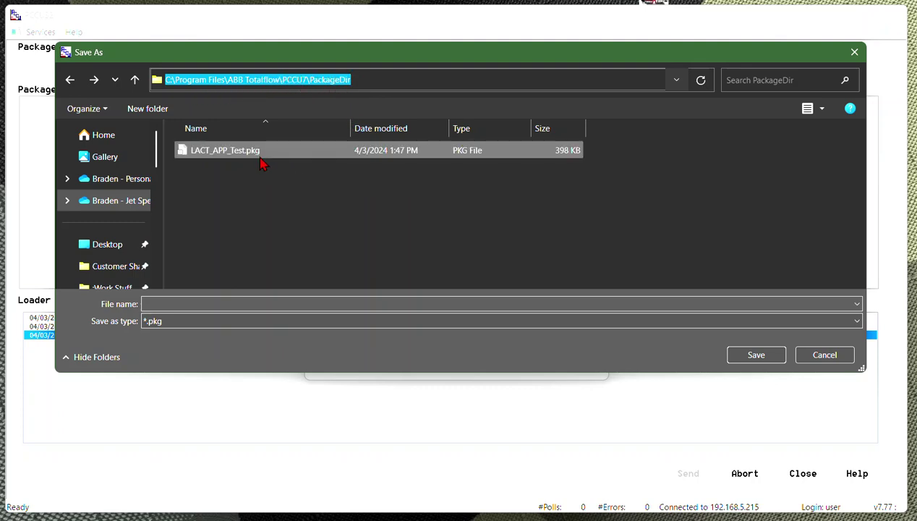
click(259, 154)
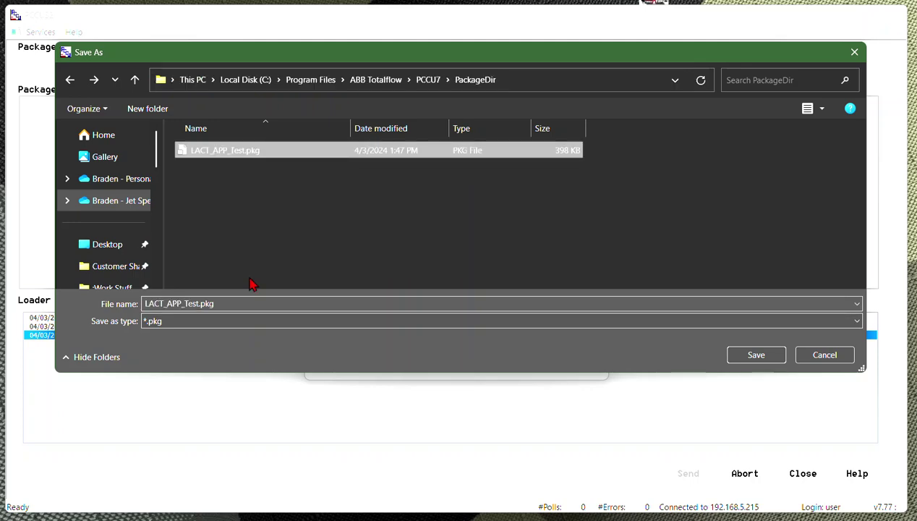
click(247, 303)
click(238, 304)
key(BackSpace)
key(BackSpace)
key(BackSpace)
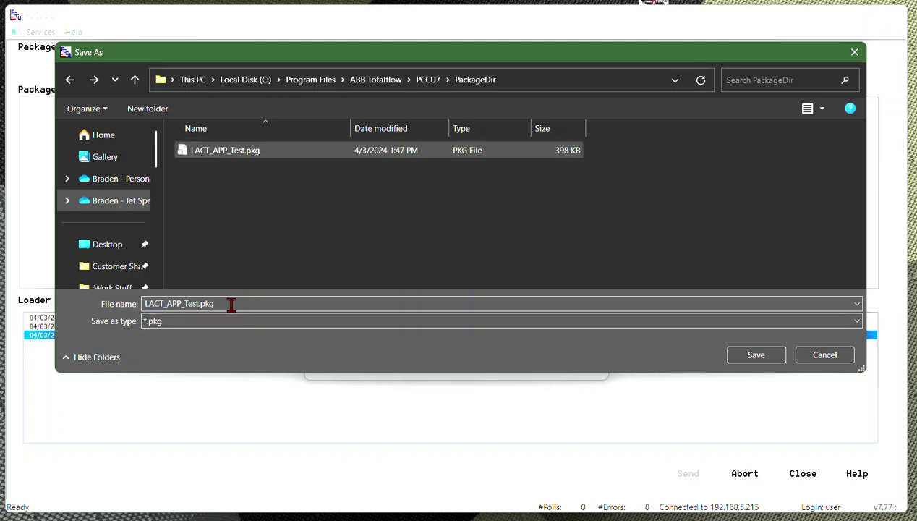
key(BackSpace)
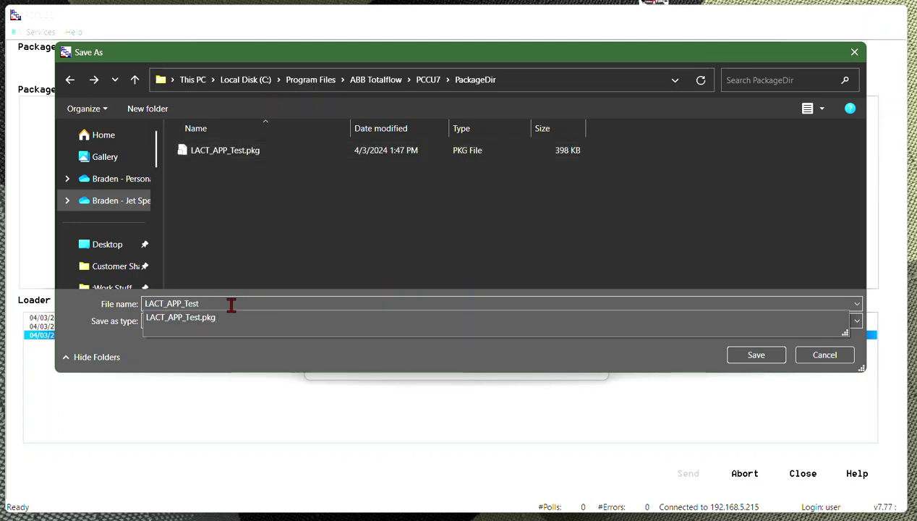
text(_v2)
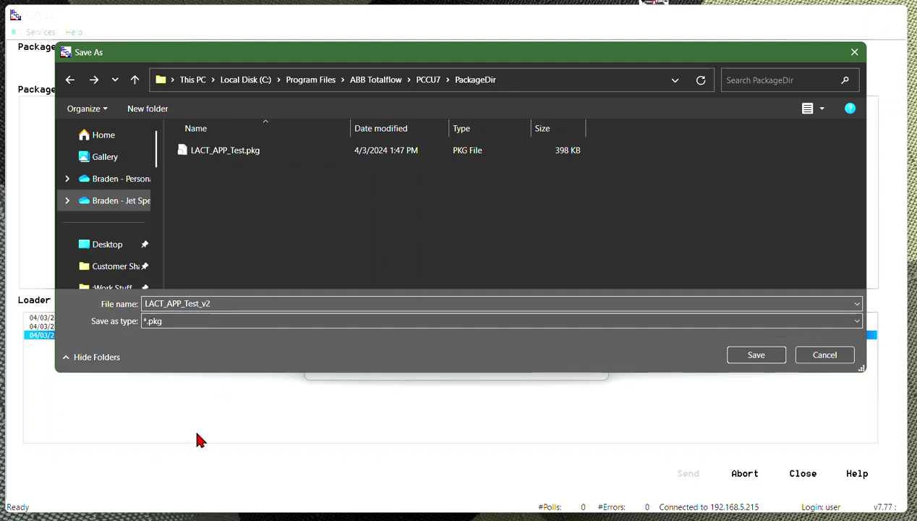
click(752, 356)
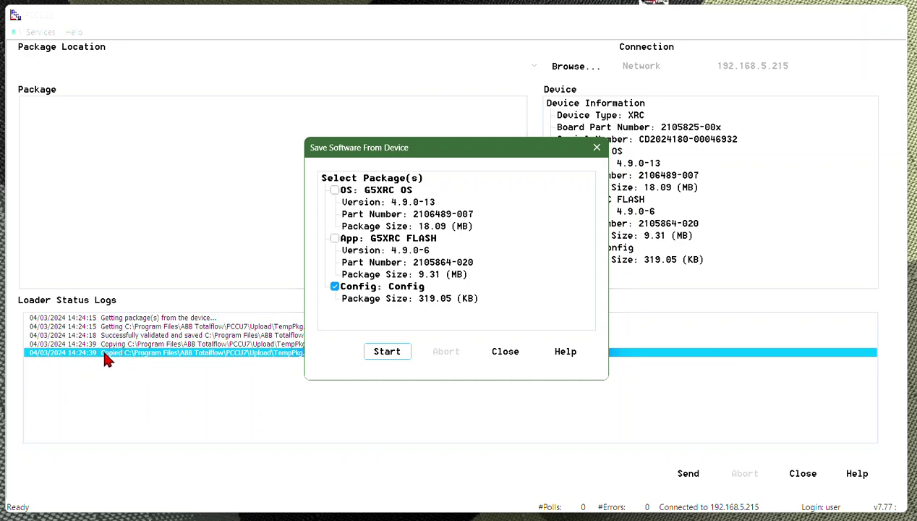
click(507, 352)
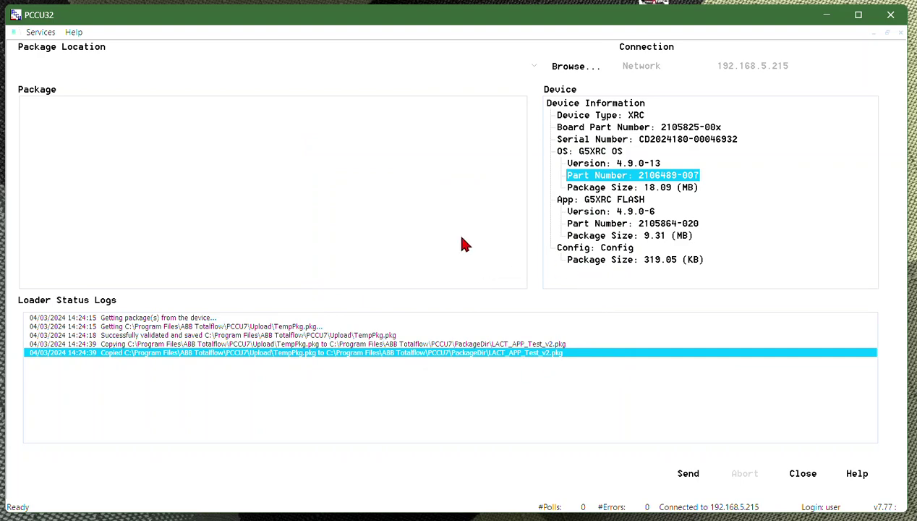
Step: Close the loader session and reconnect the 32-bit Loader to the device over Network at 192.168.5.215
click(808, 472)
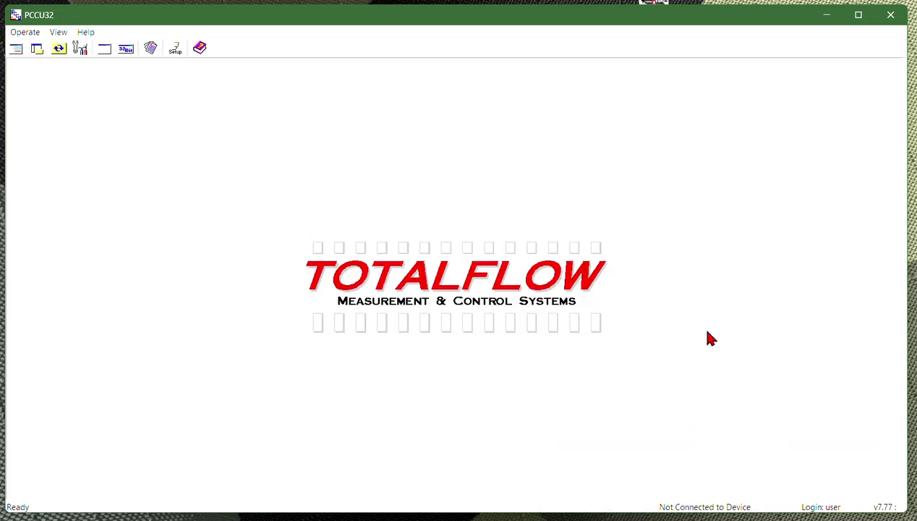
click(128, 49)
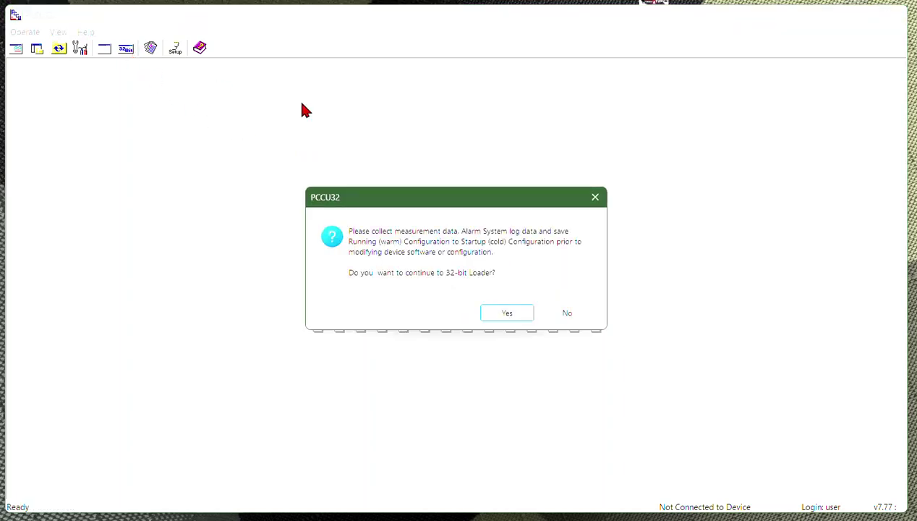
click(507, 316)
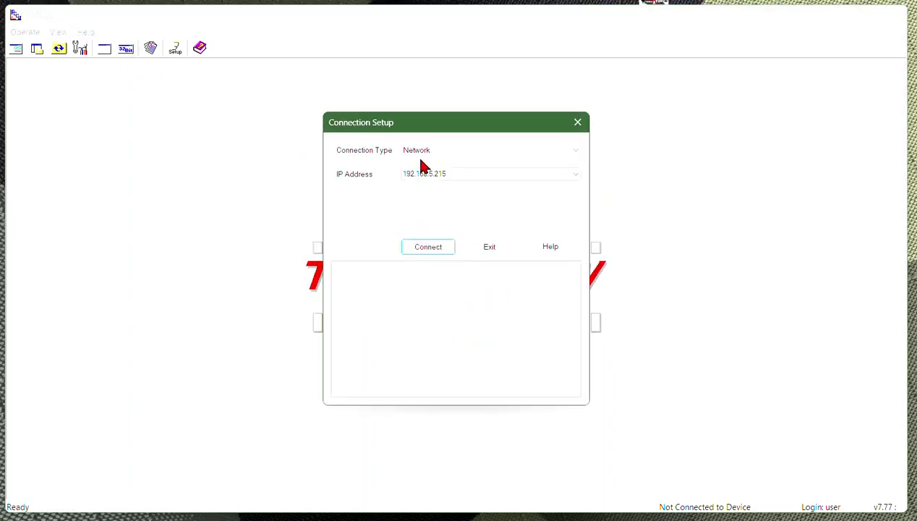
click(427, 248)
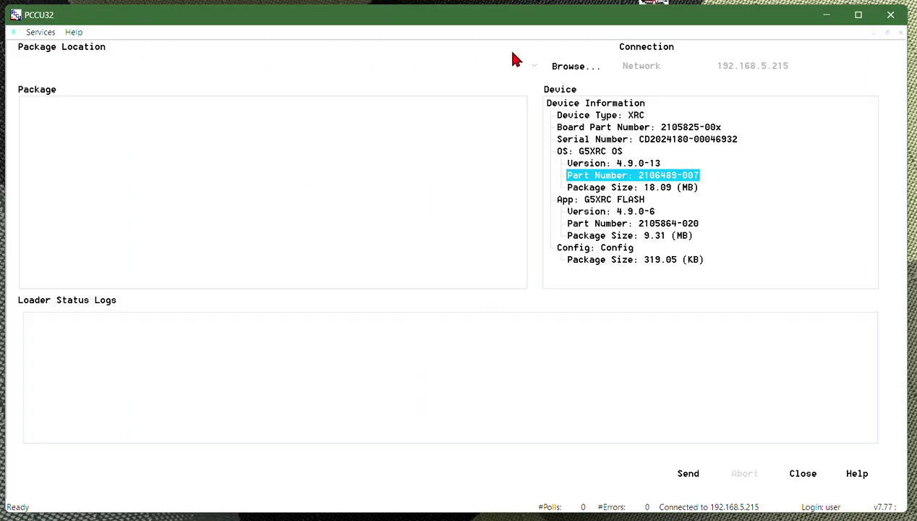
Step: Load the package file LACT_APP_Test_v2.pkg from the PackageDir folder into the loader
click(576, 67)
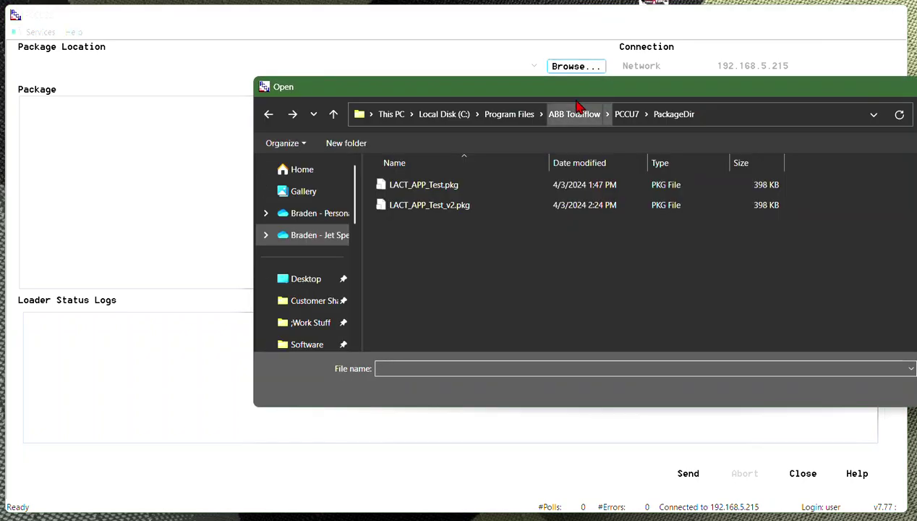
drag(563, 88, 357, 60)
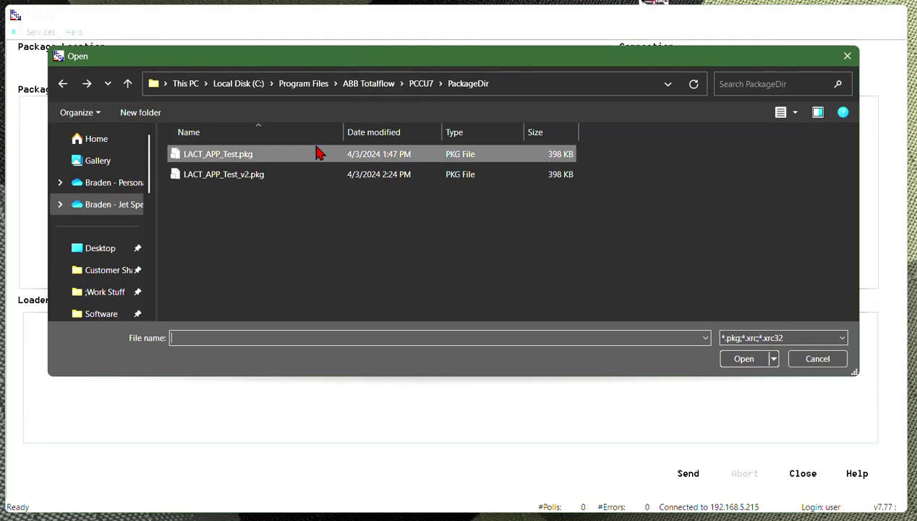
click(410, 172)
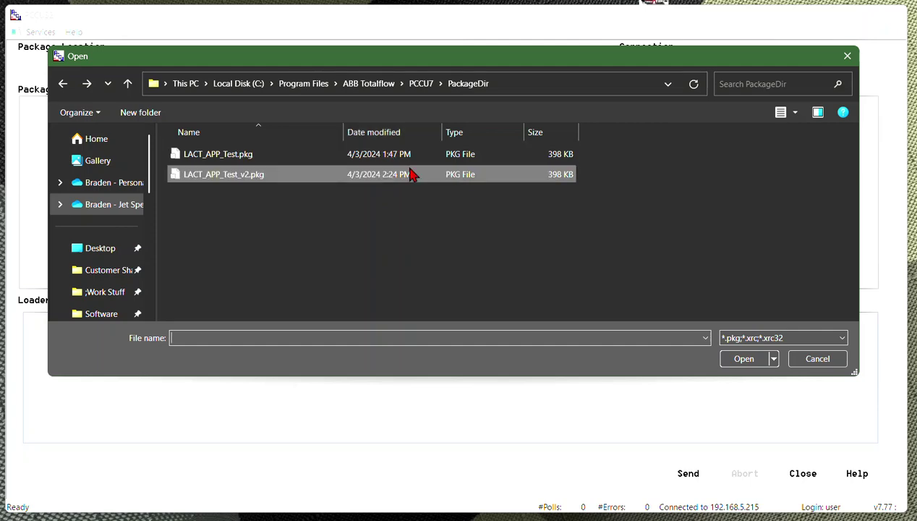
click(262, 178)
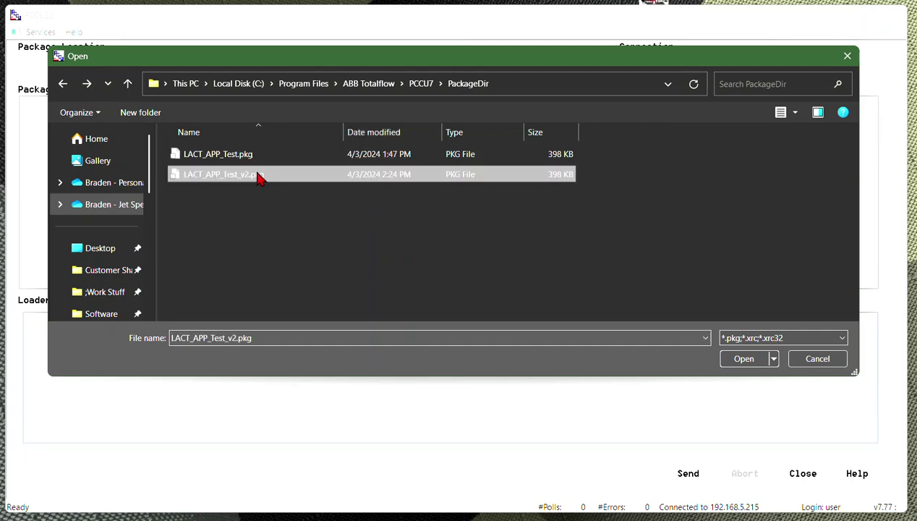
click(745, 359)
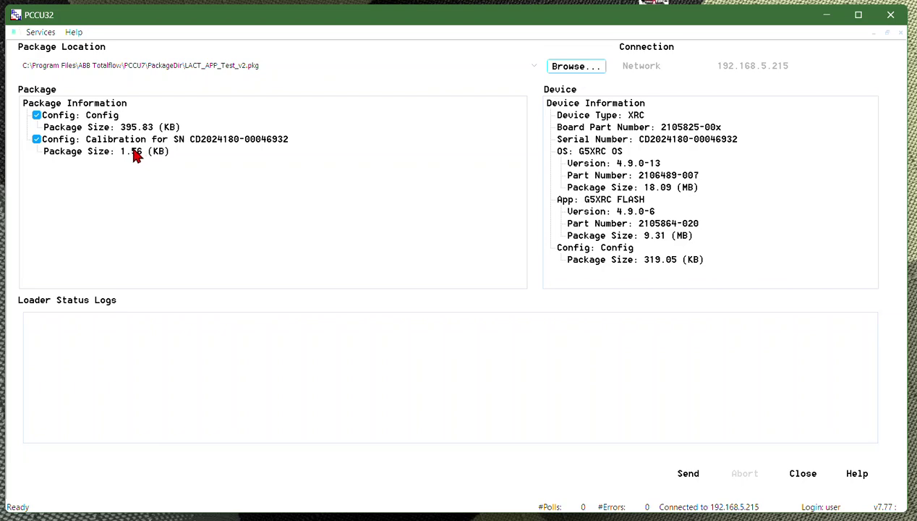
Step: Send both the Config and Calibration packages to the device, agreeing to replace its existing configuration, calibration and measurement data
click(37, 140)
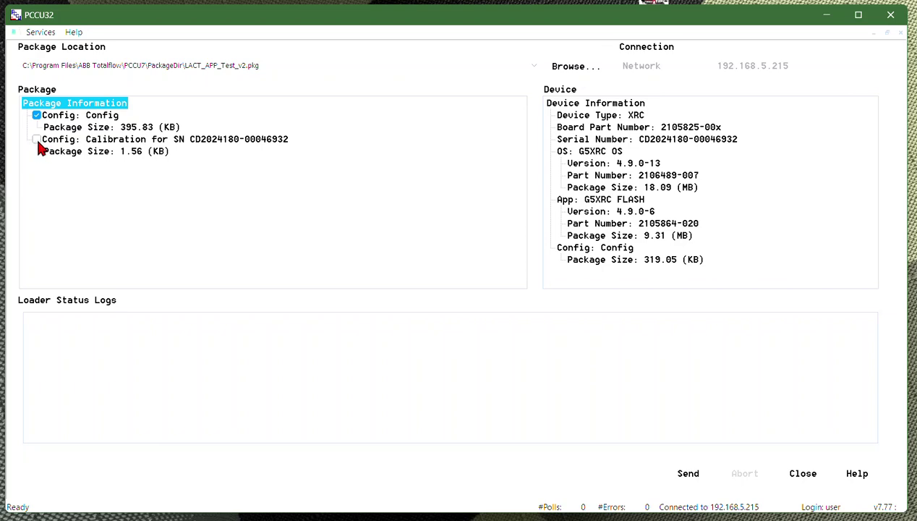
click(37, 140)
click(683, 473)
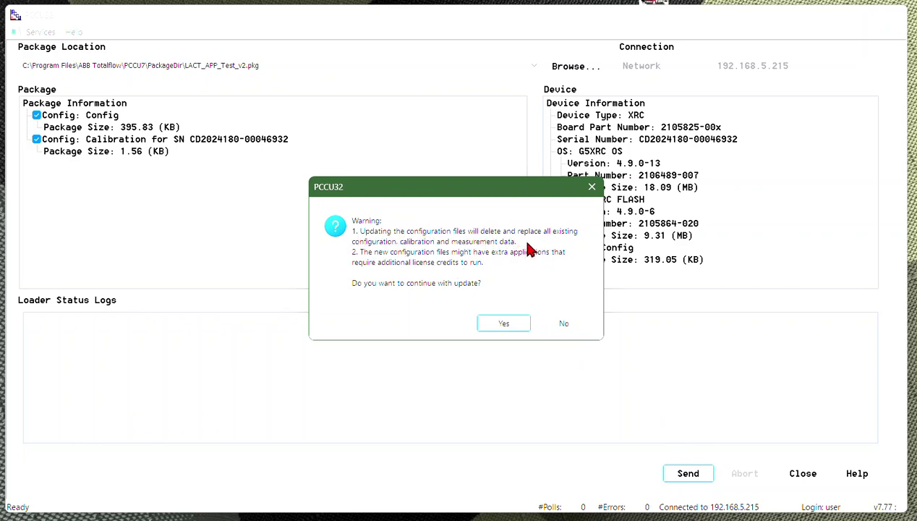
click(497, 324)
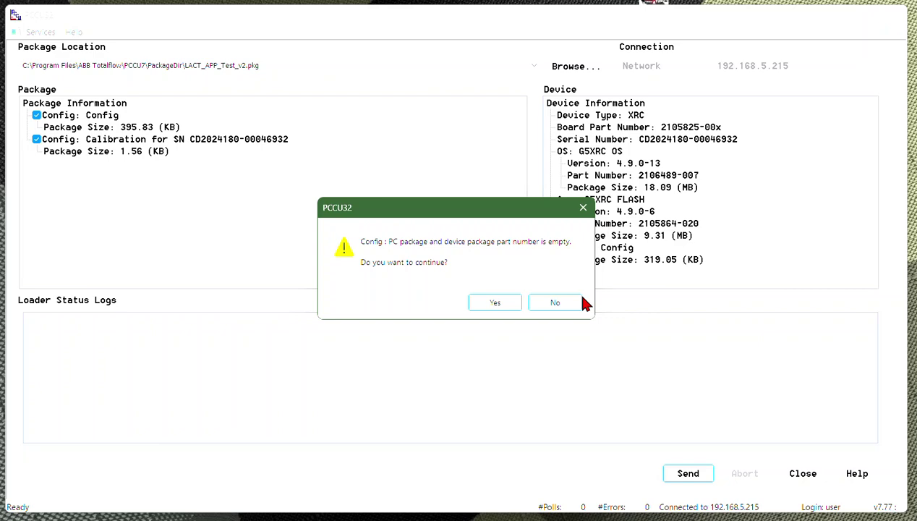
click(482, 301)
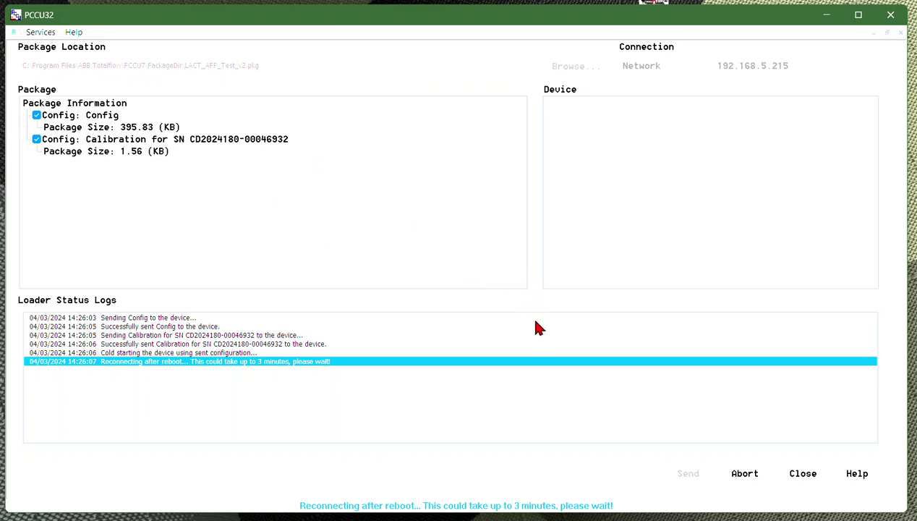
click(796, 473)
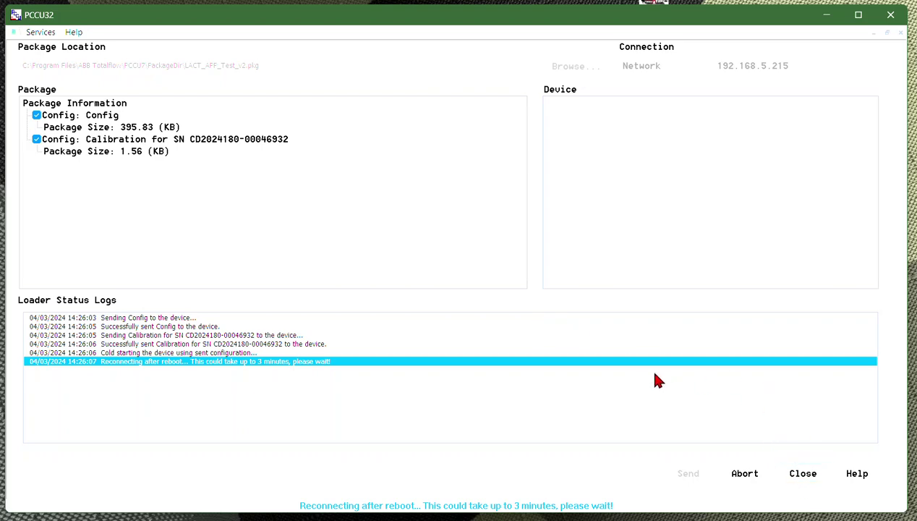